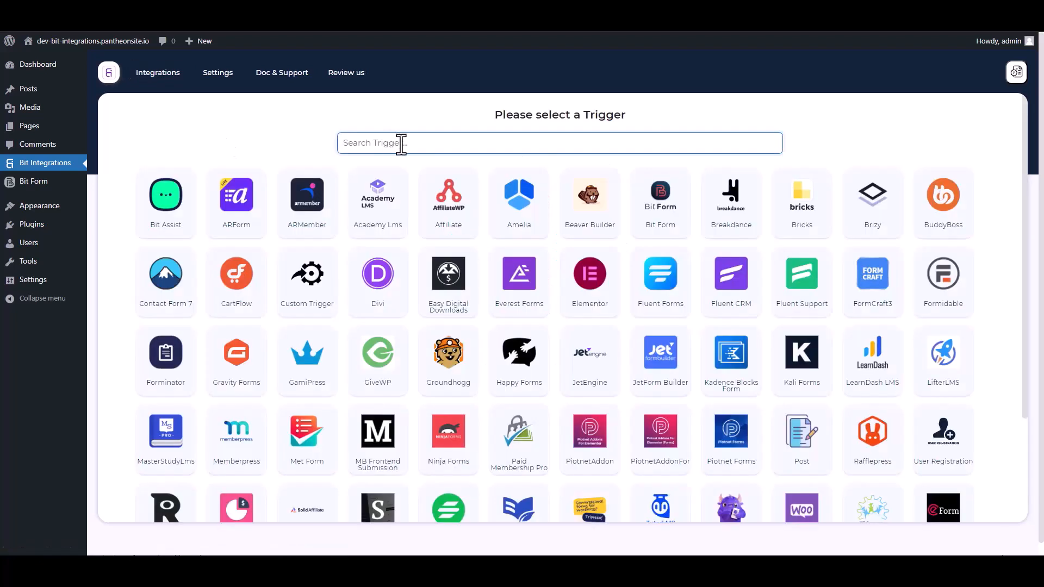
Make Bit Form's Contact Form the trigger and continue to action selection.
text(bit)
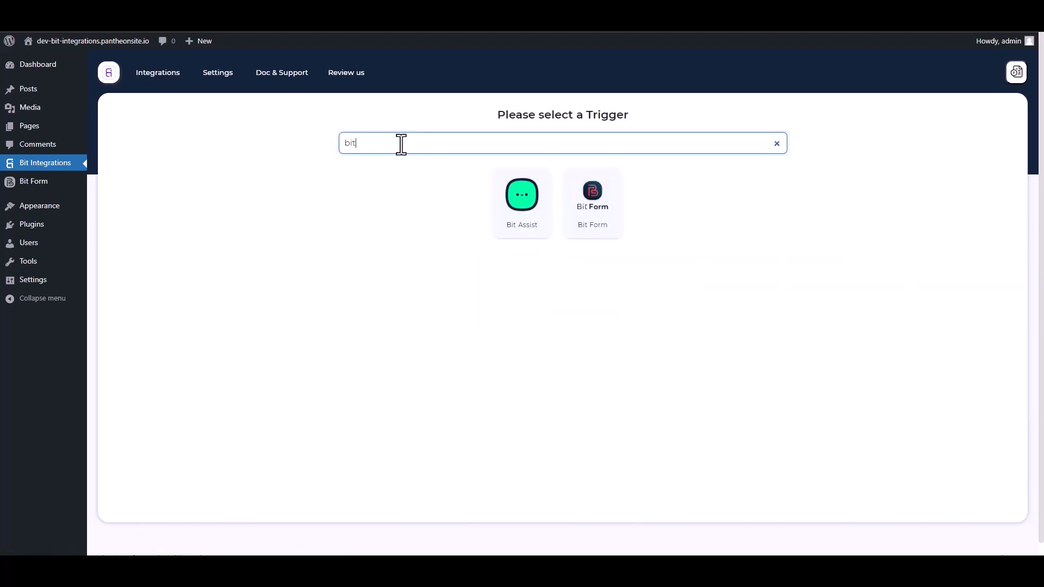
click(601, 225)
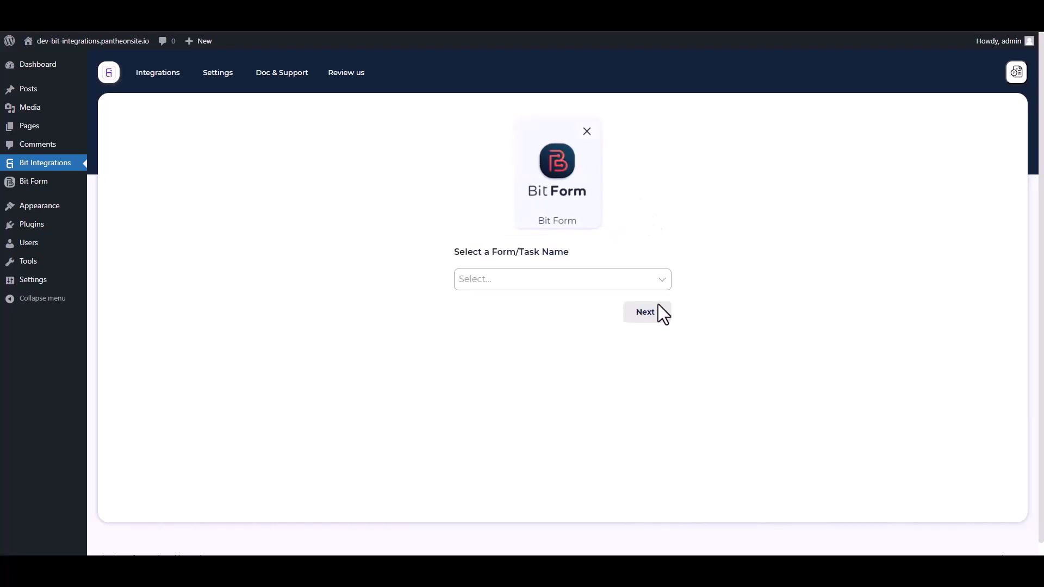
click(520, 280)
click(495, 305)
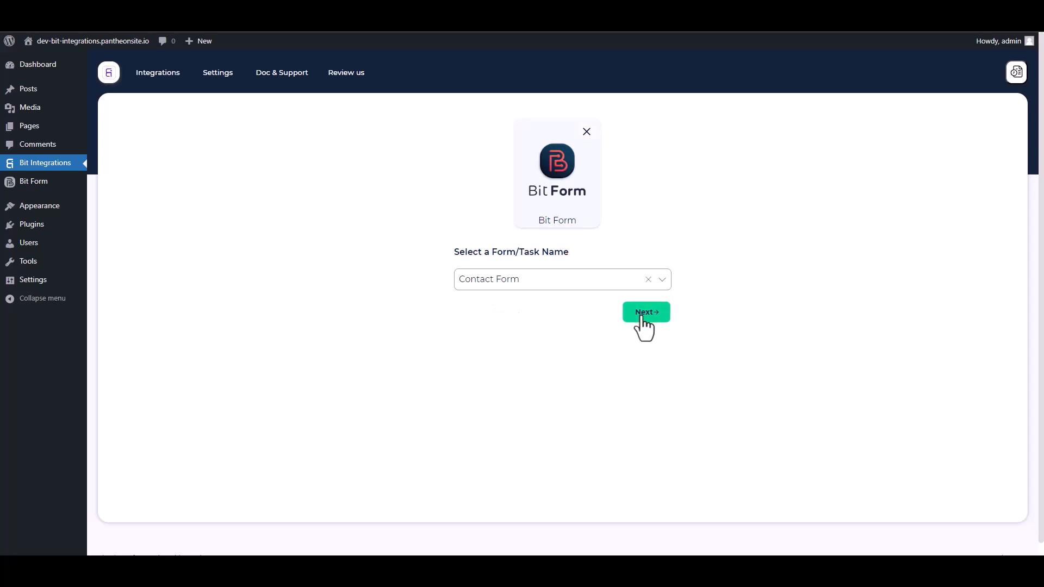
click(642, 314)
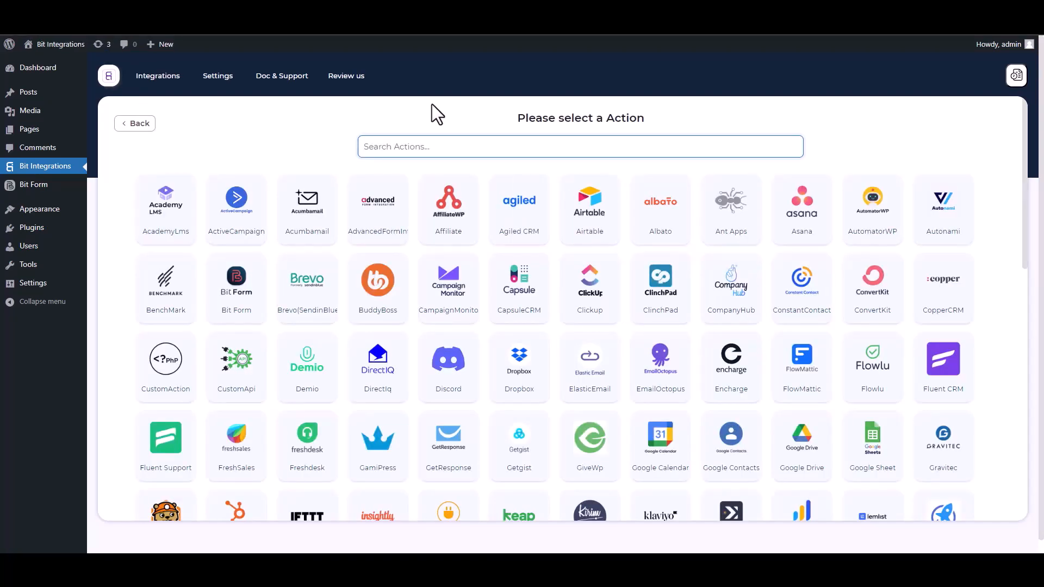
Choose SyncSpider as the Bit Integrations action and start a new SyncSpider task.
text(SY)
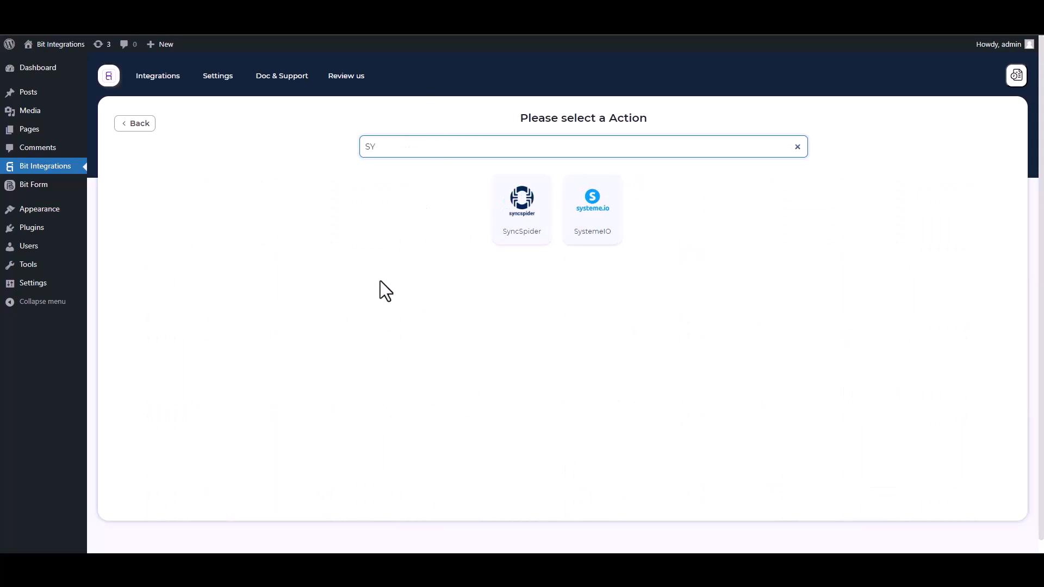
click(533, 233)
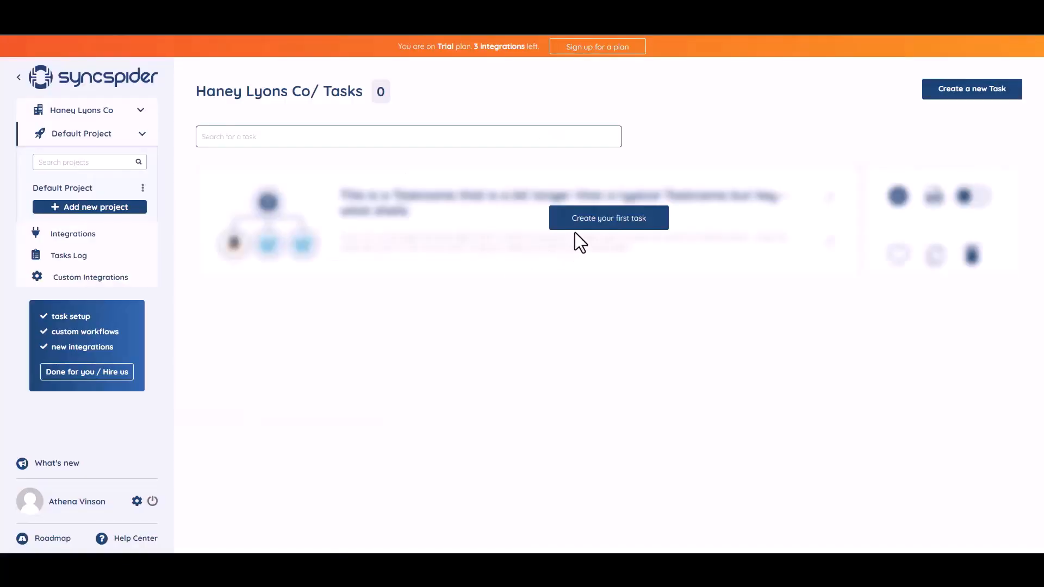
click(601, 220)
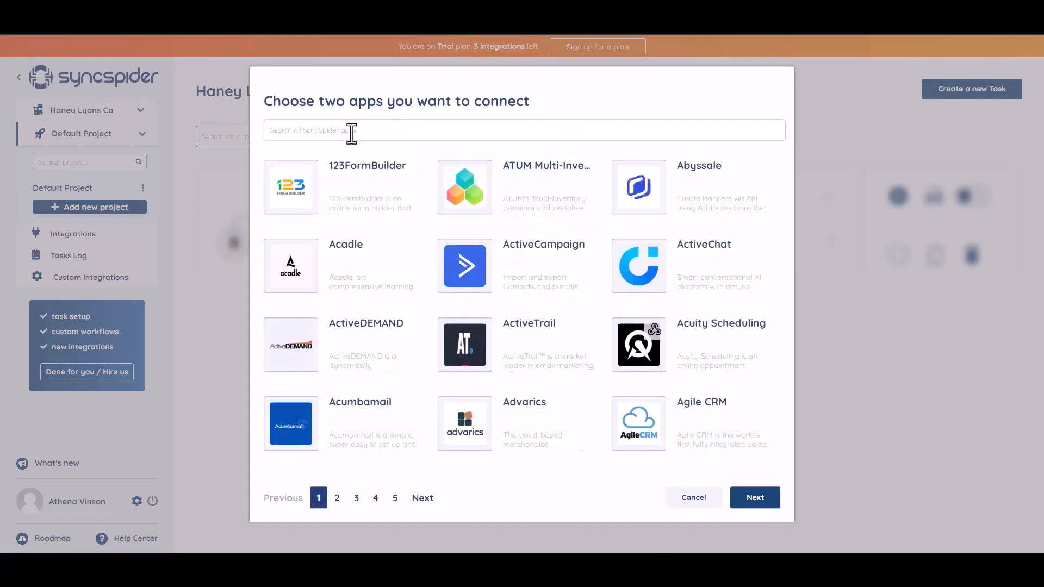
Select WebHooks and MailerLite as the apps to connect and build the flow from scratch.
text(WEB)
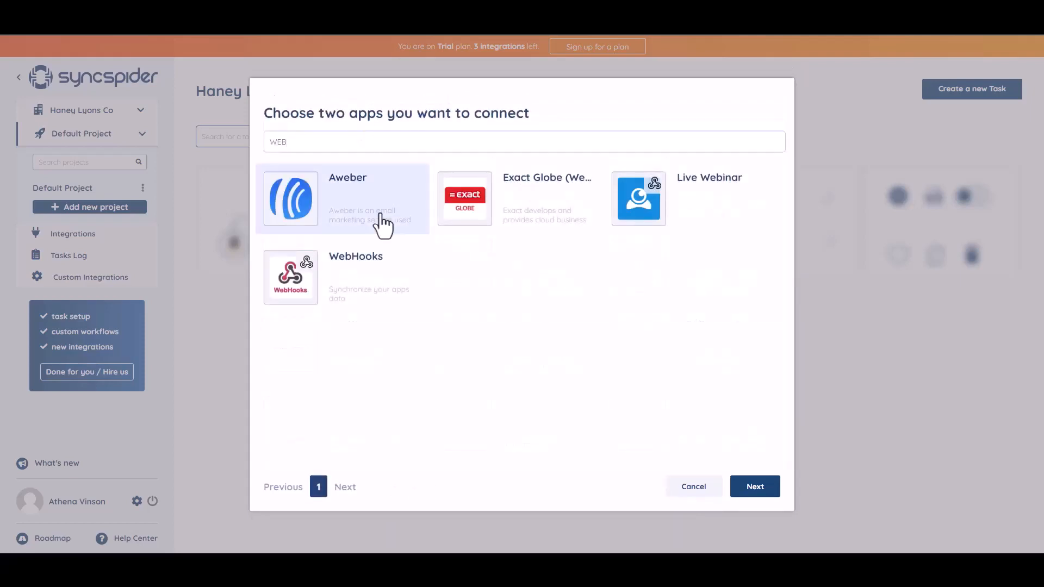
click(357, 280)
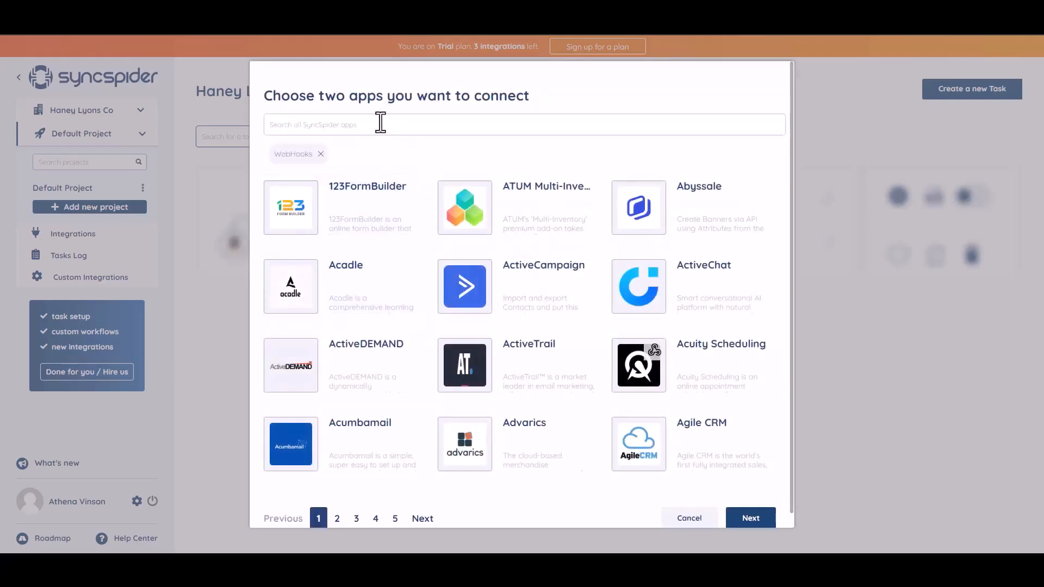
click(377, 124)
text(mag)
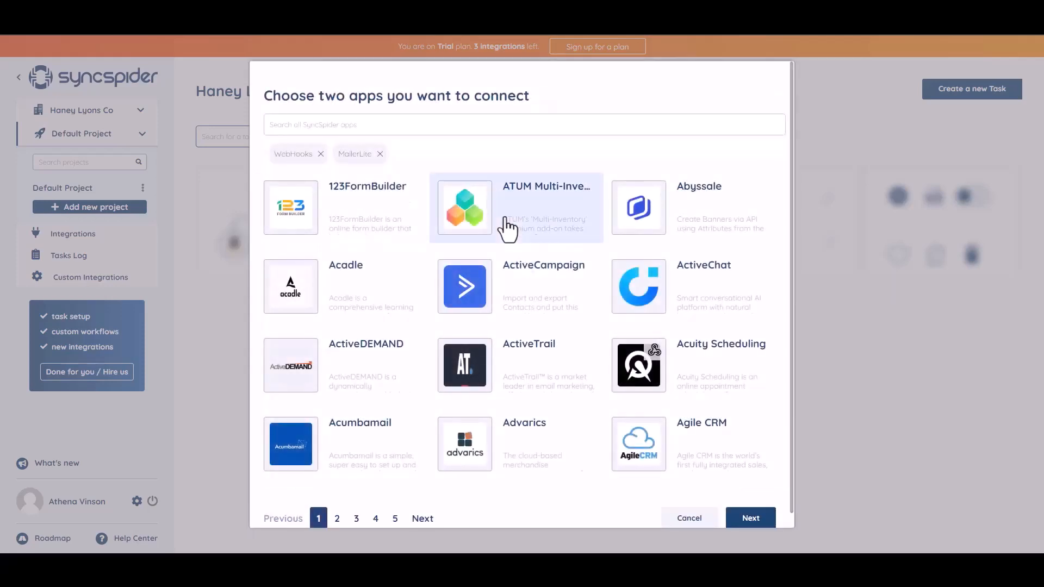
click(748, 521)
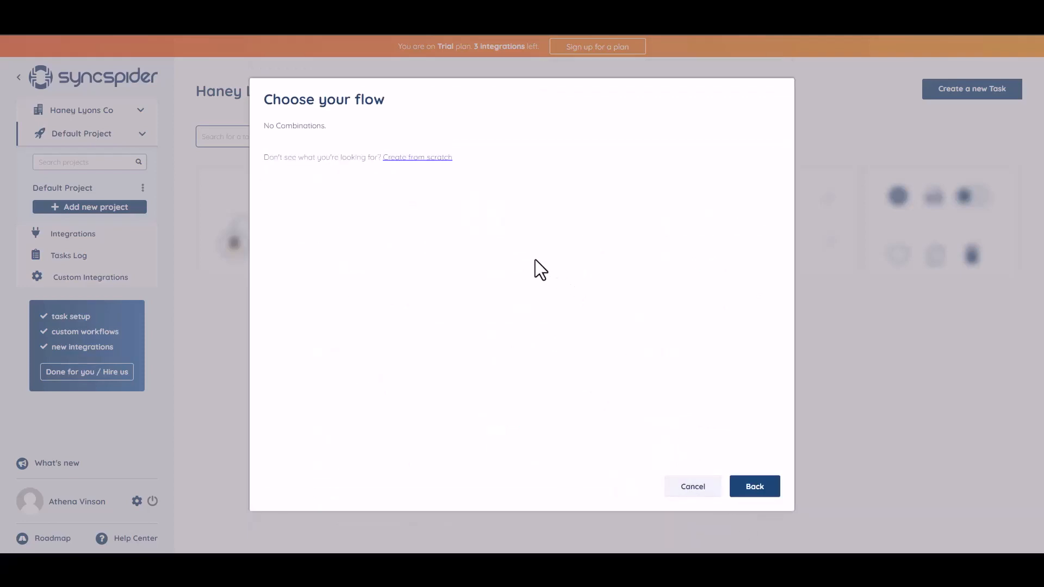
click(410, 158)
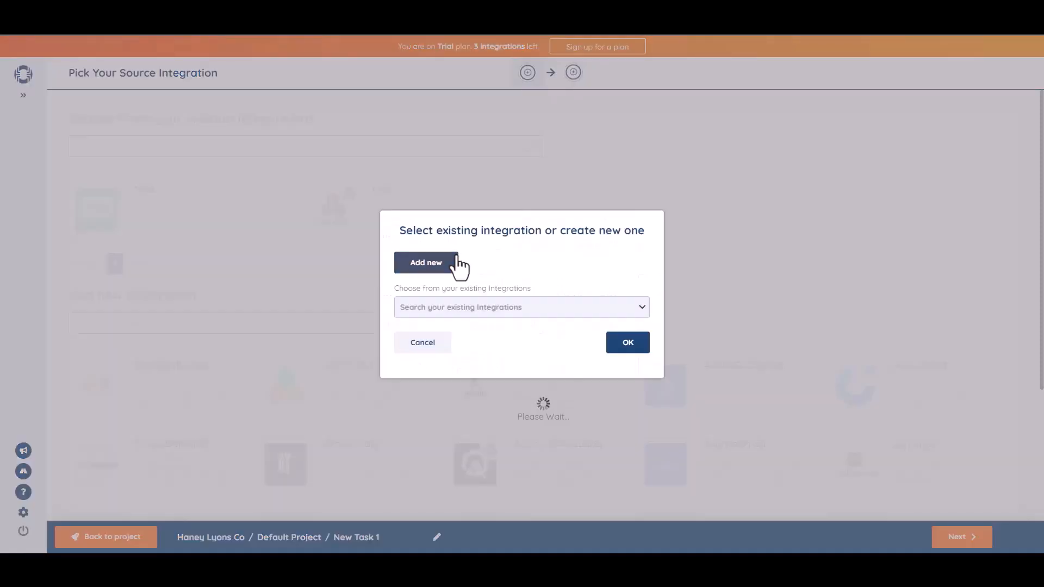
Add a new WebHooks source integration named 'Bit Integrations'.
click(454, 261)
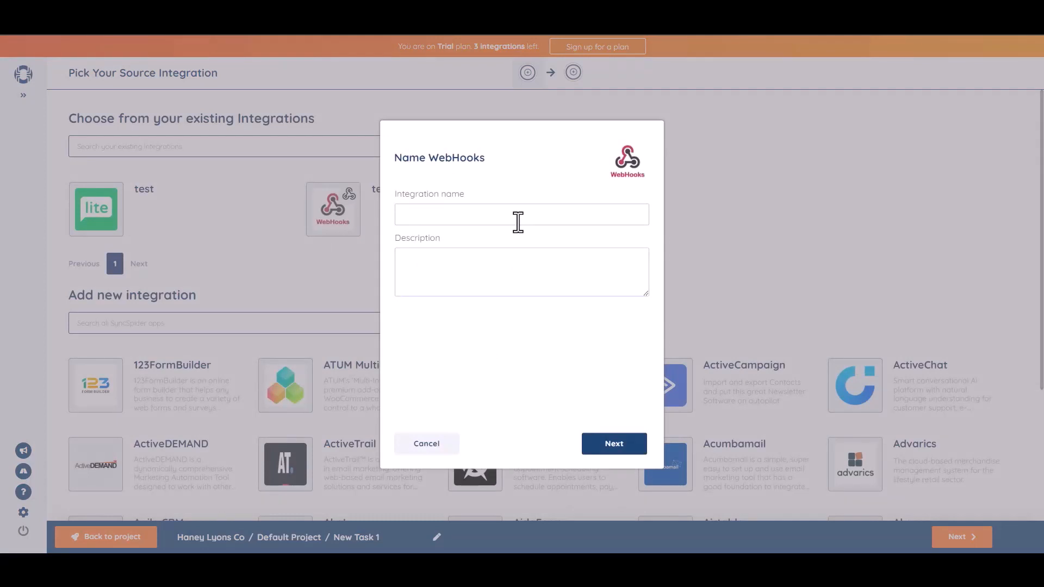
click(518, 221)
text(Bit Integrations)
click(615, 443)
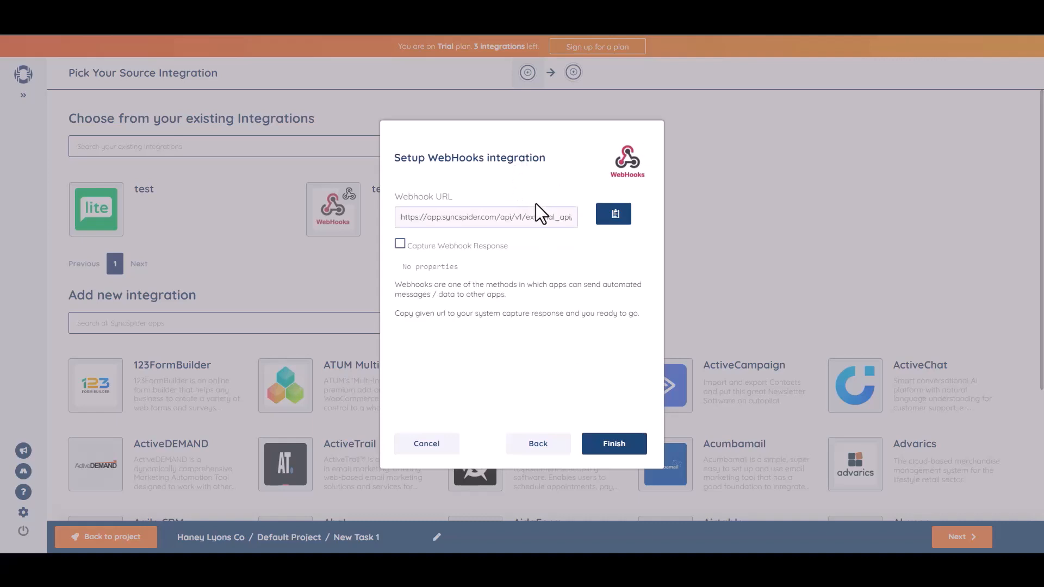
Copy the new integration's webhook URL for the Bit Integrations Link field.
click(615, 214)
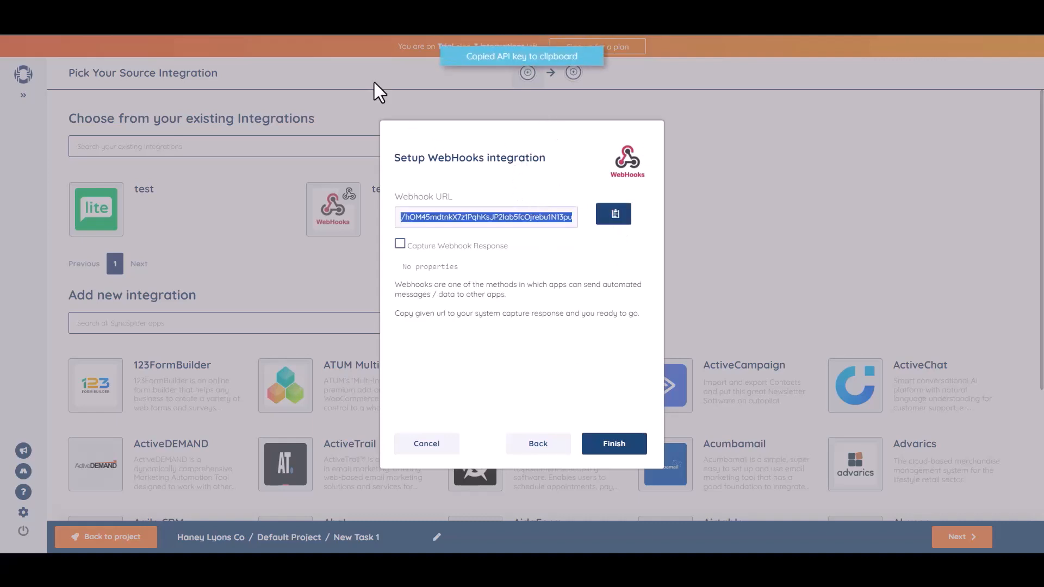
click(350, 20)
click(191, 292)
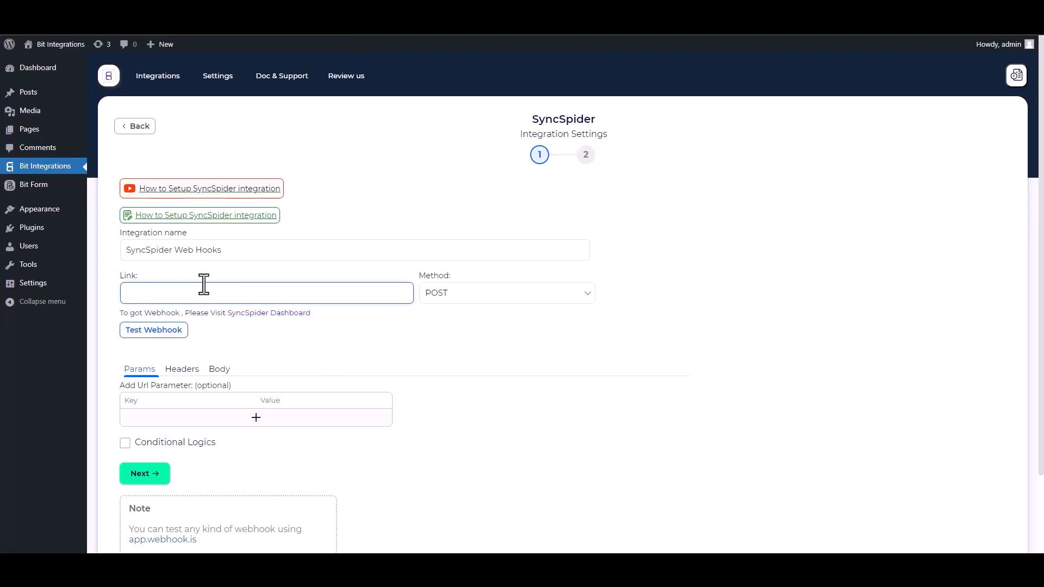
Paste the webhook URL into Link and send all data as application/json.
key(ctrl+v)
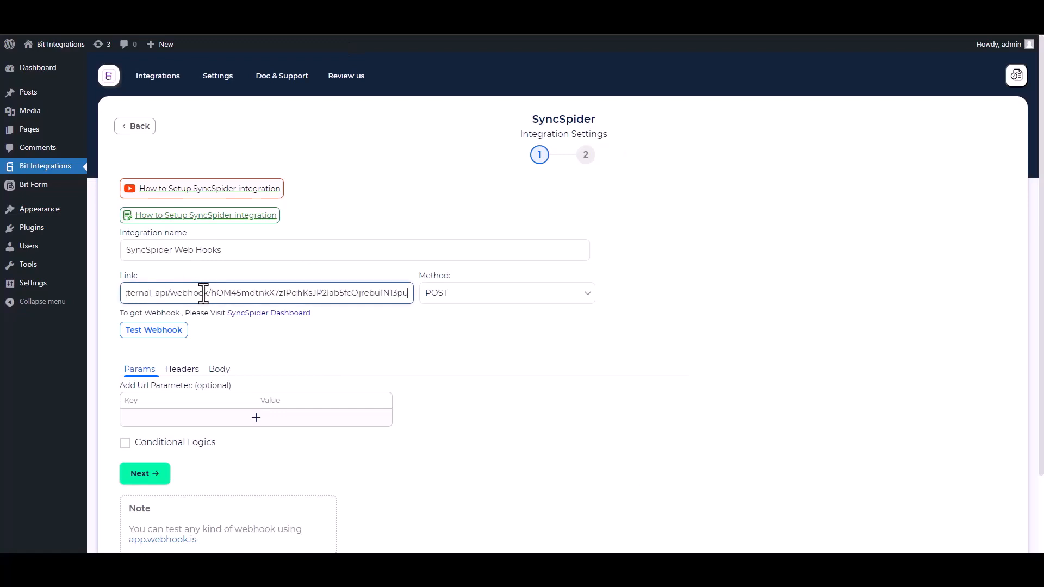
click(219, 375)
click(126, 397)
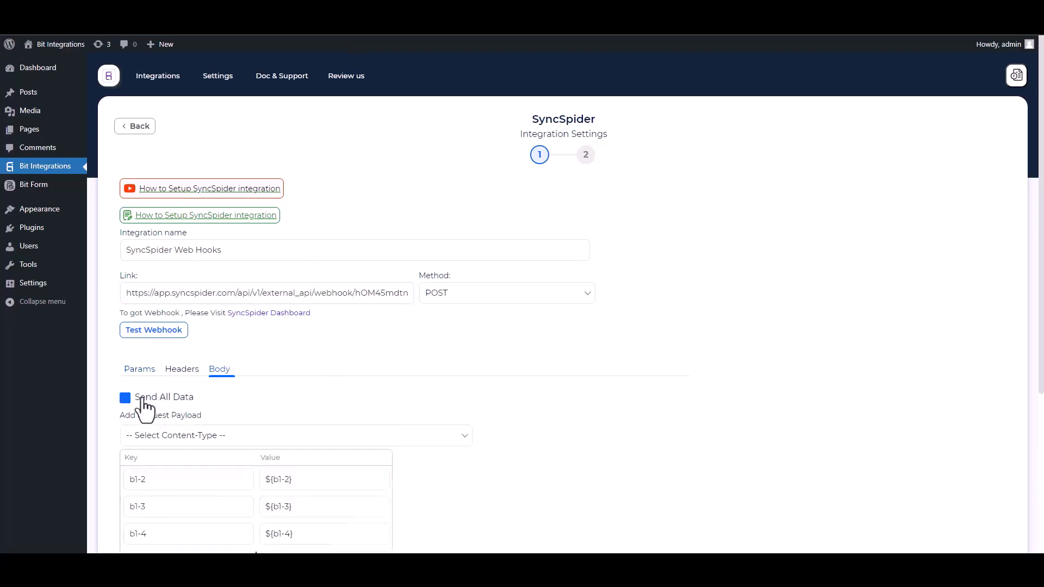
click(196, 449)
click(194, 460)
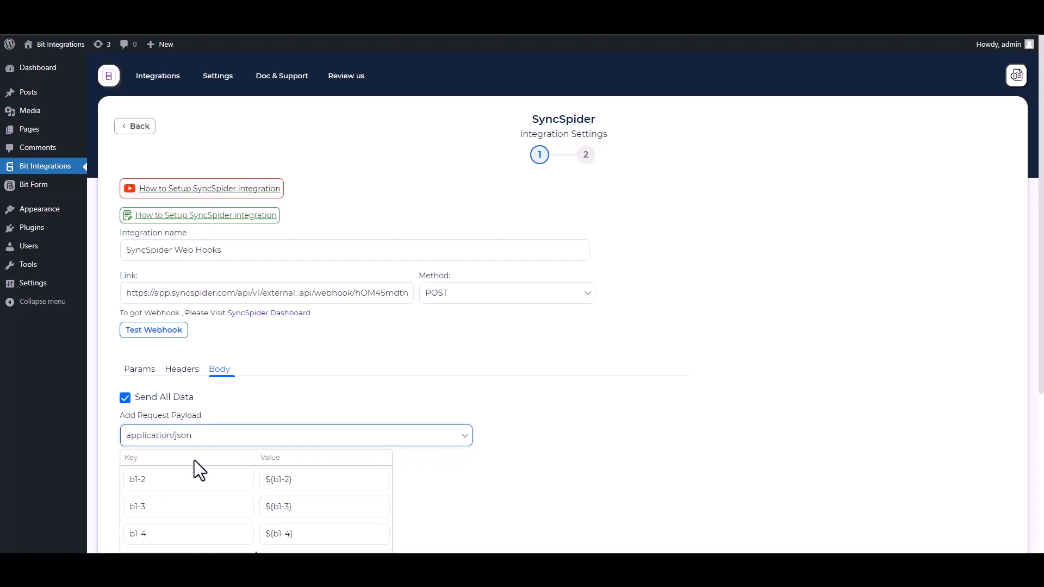
Enable Capture Webhook Response in SyncSpider and send a test webhook.
scroll(753, 286, down, 3)
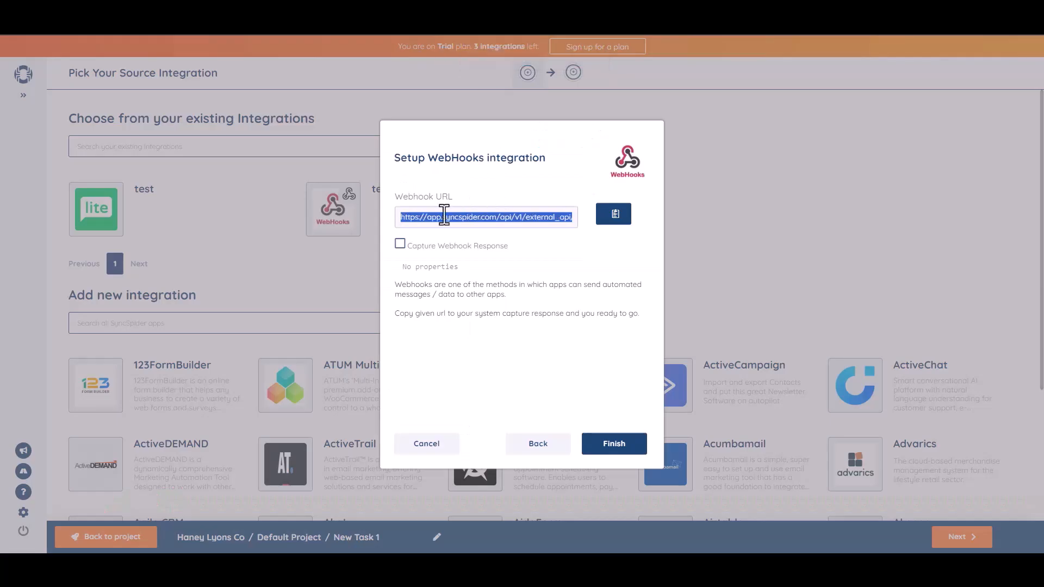
click(400, 244)
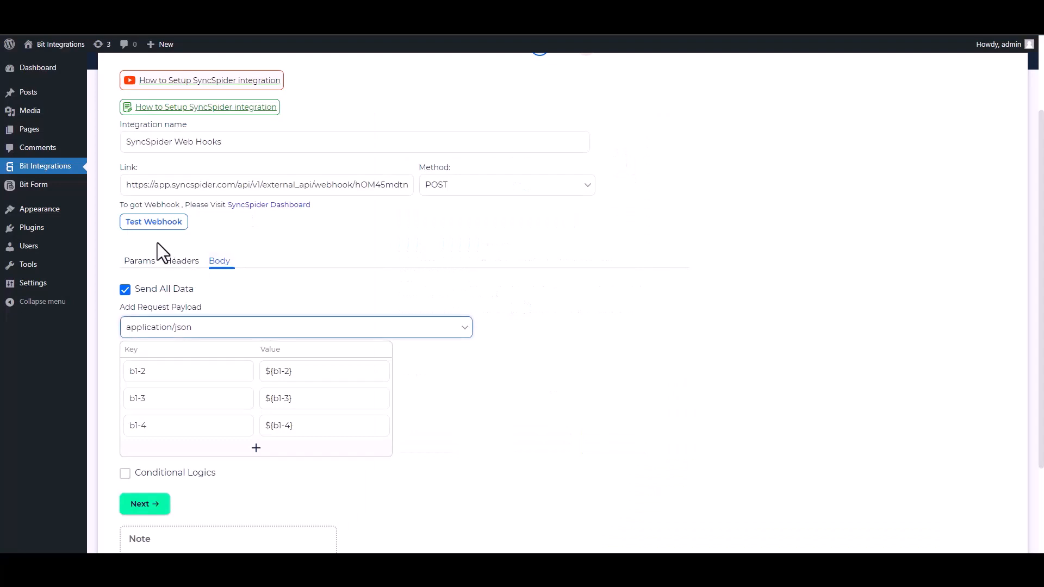
click(155, 224)
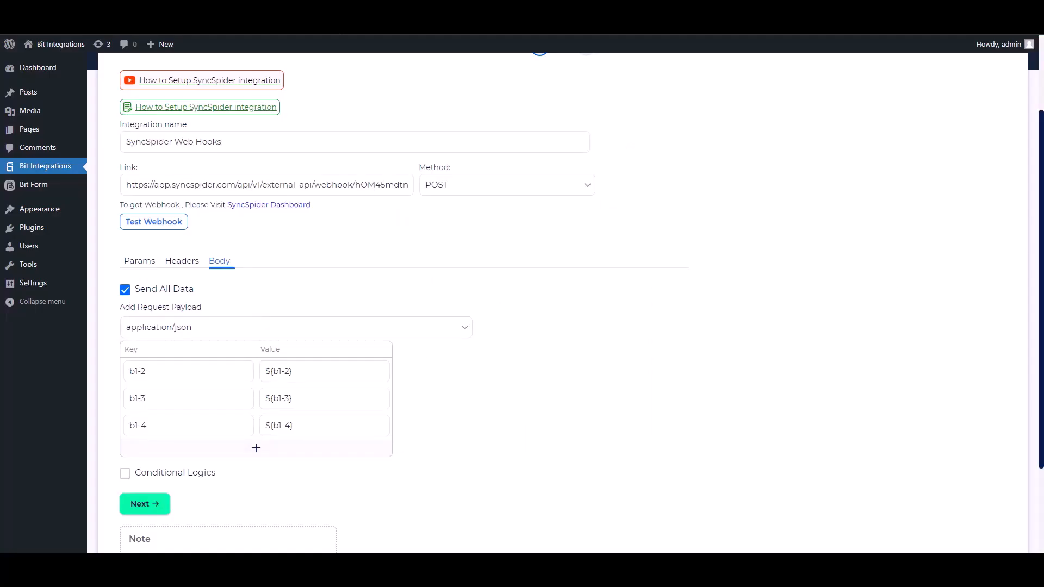
Leave Conditional Logics off, then finish and save the SyncSpider integration.
scroll(570, 302, down, 2)
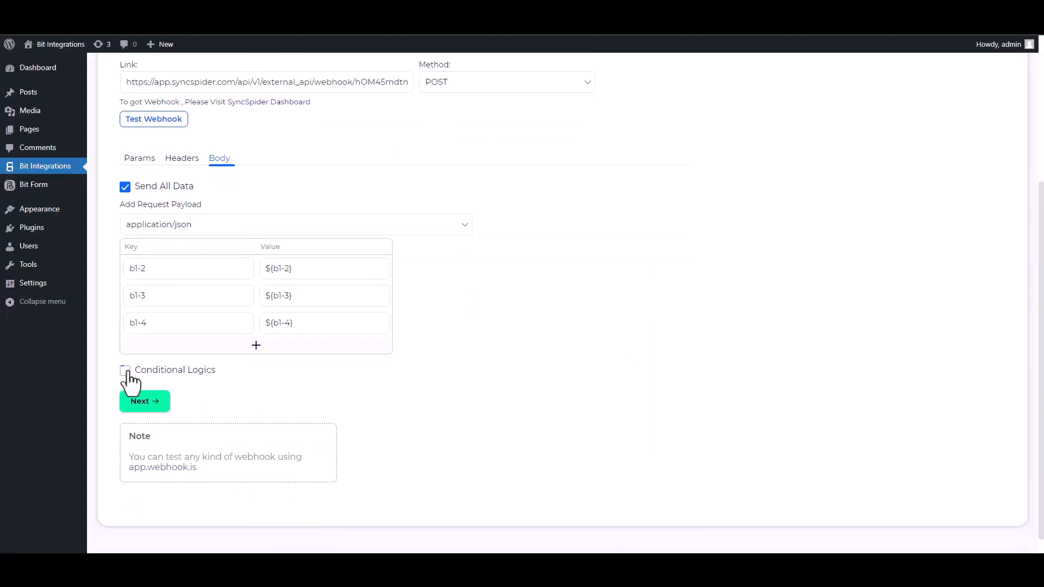
click(126, 372)
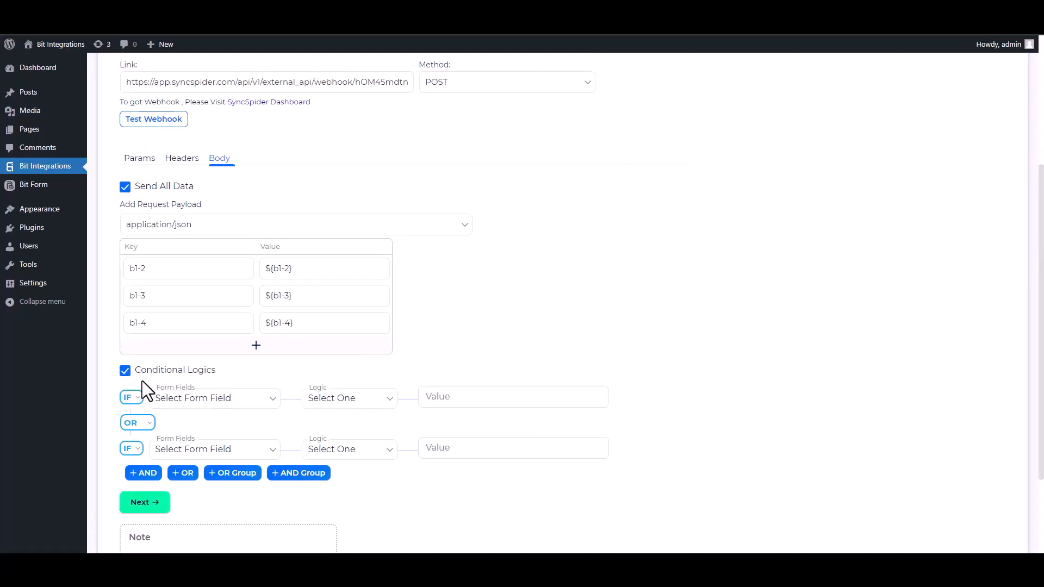
click(126, 372)
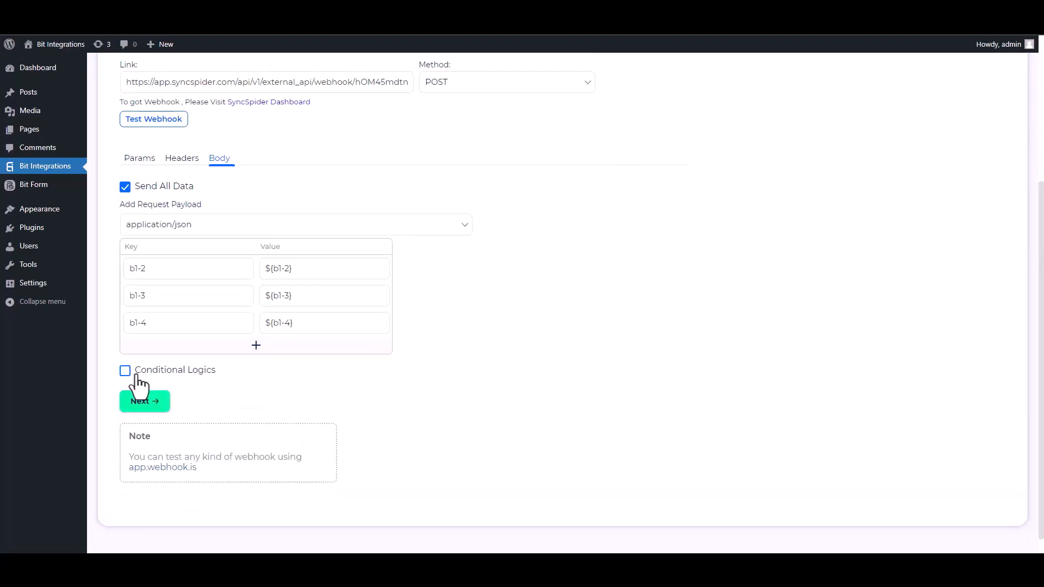
click(161, 409)
click(542, 218)
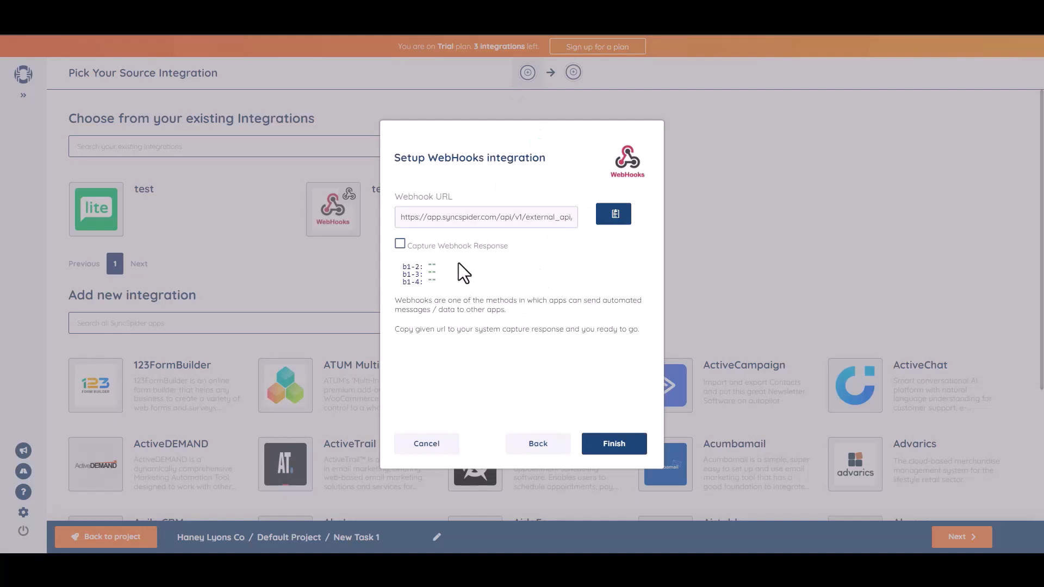
Finish the Bit Integrations WebHooks source and advance to picking the target integration.
click(611, 446)
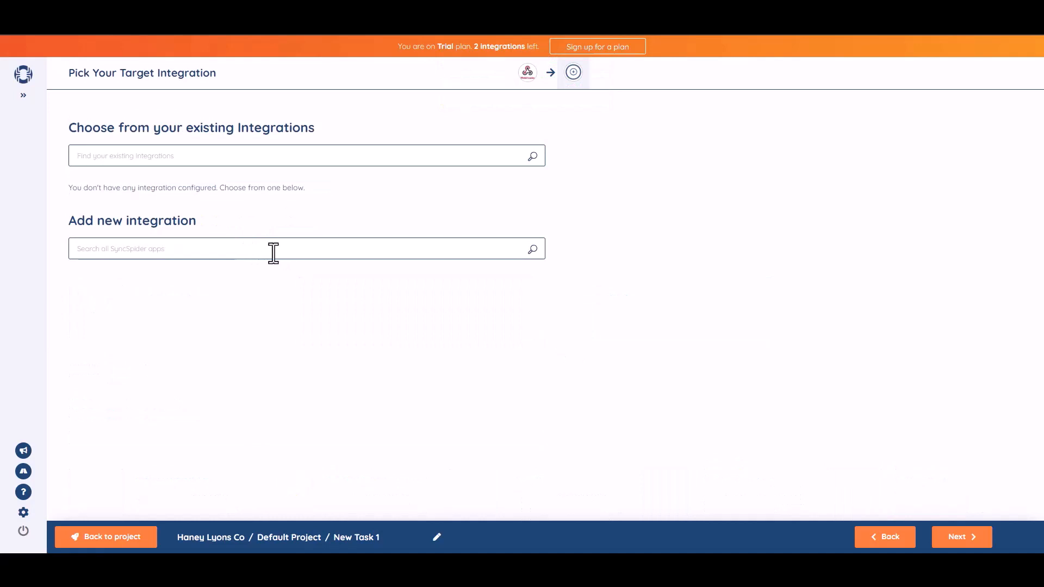
click(272, 251)
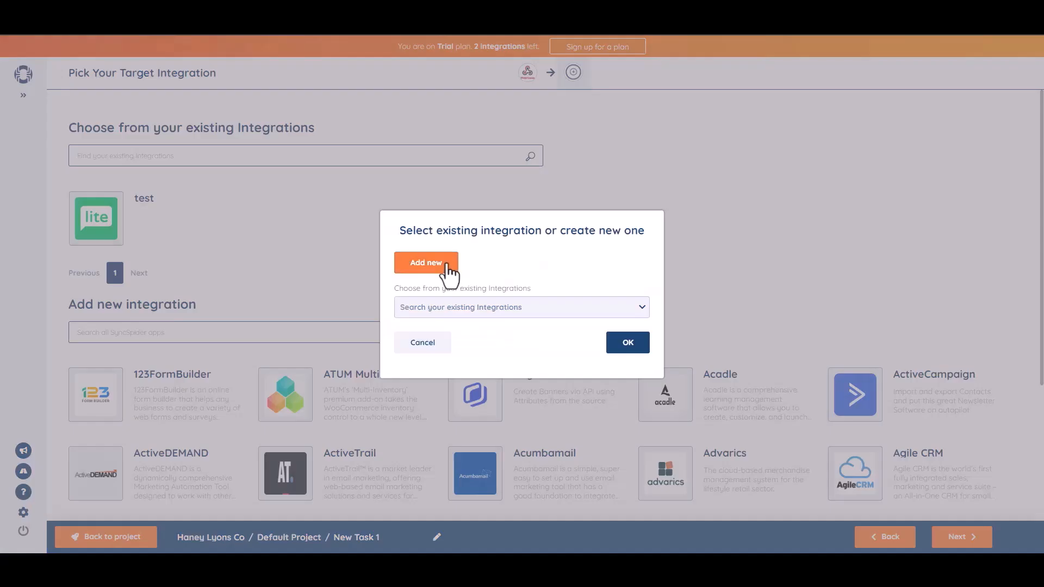
Add a new MailerLite target named 'Bit Integrations', authorised with the pasted API key.
click(446, 265)
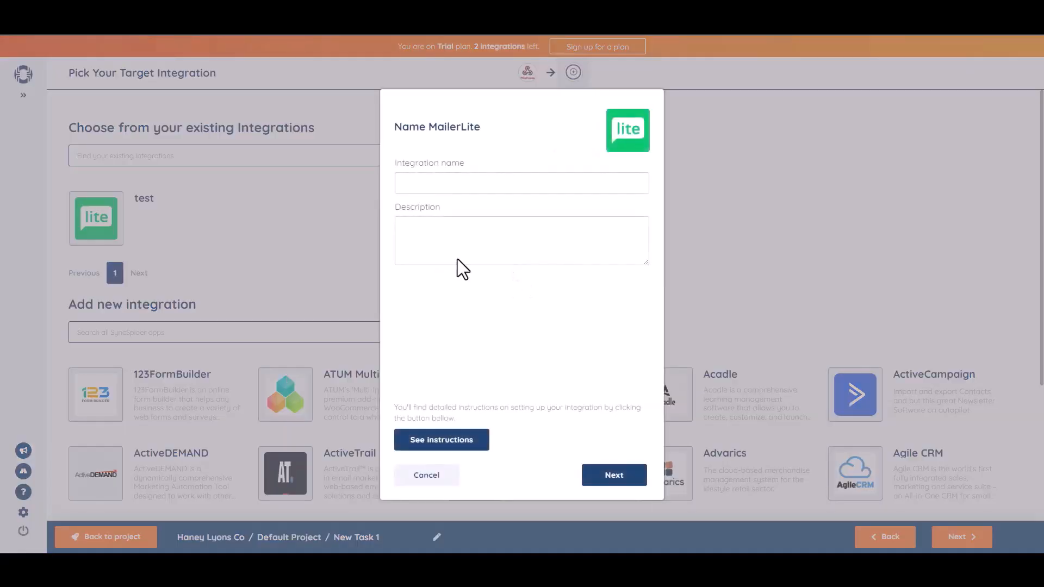
click(437, 182)
click(612, 476)
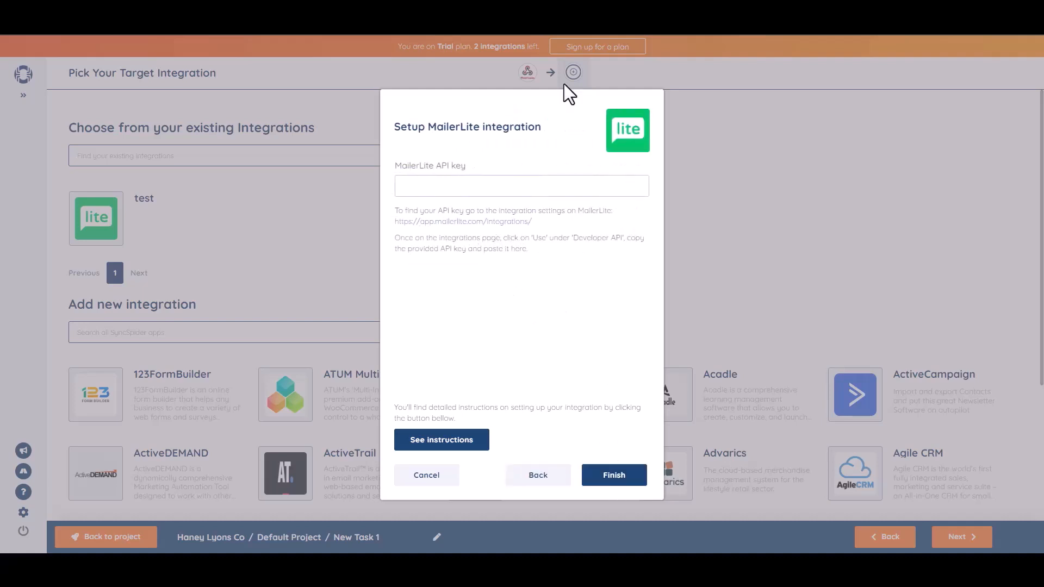
key(ctrl+v)
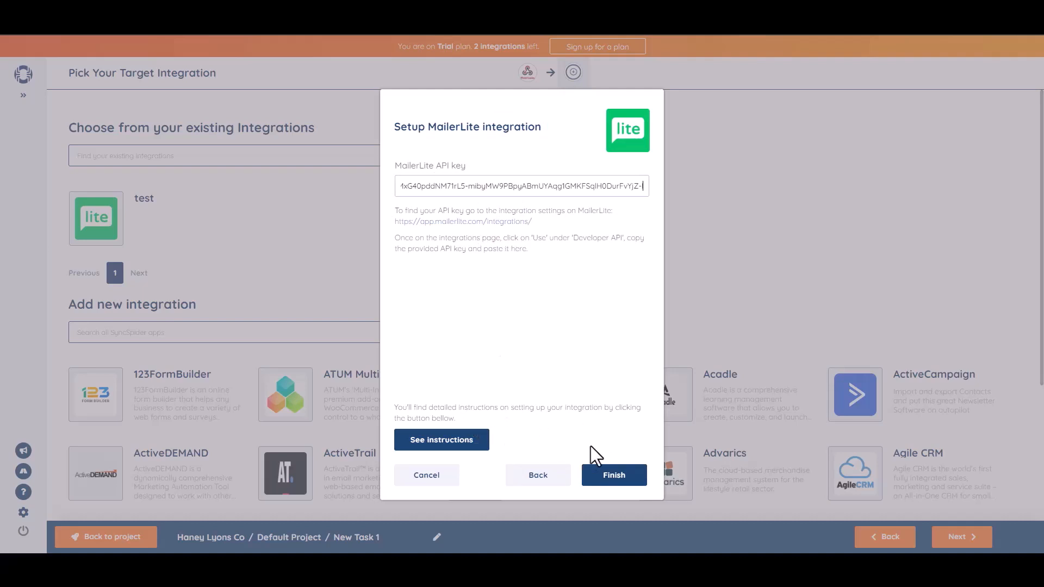
click(615, 481)
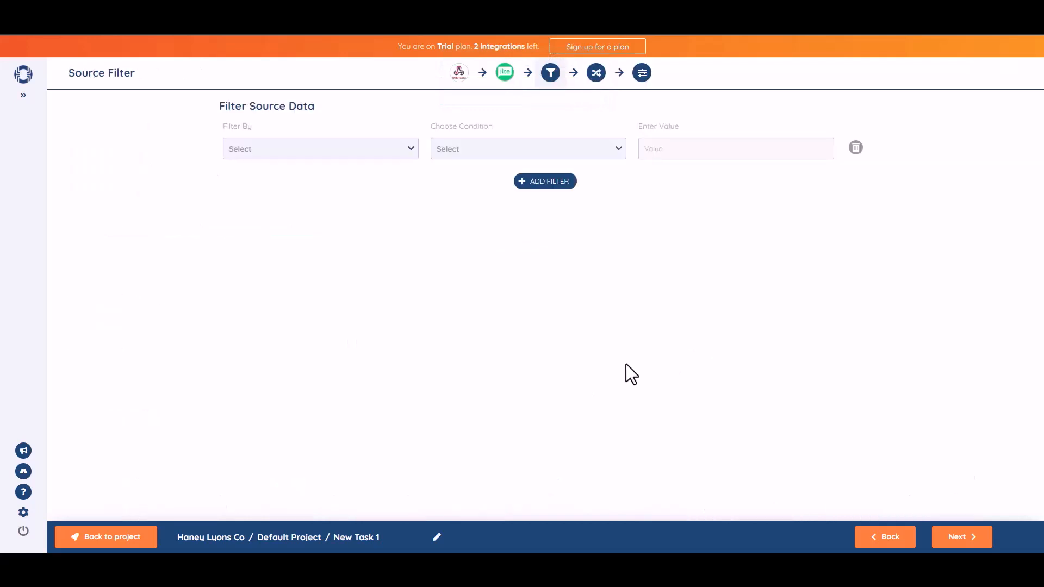
Skip the source filter and map b1-2 to Name and b1-3 to Email.
click(961, 538)
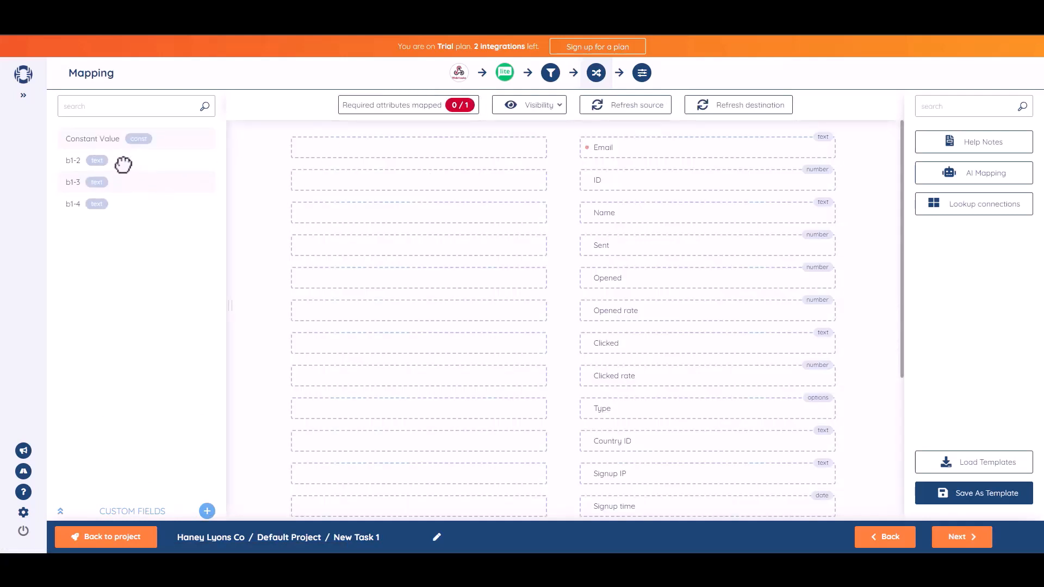
drag(123, 163, 454, 212)
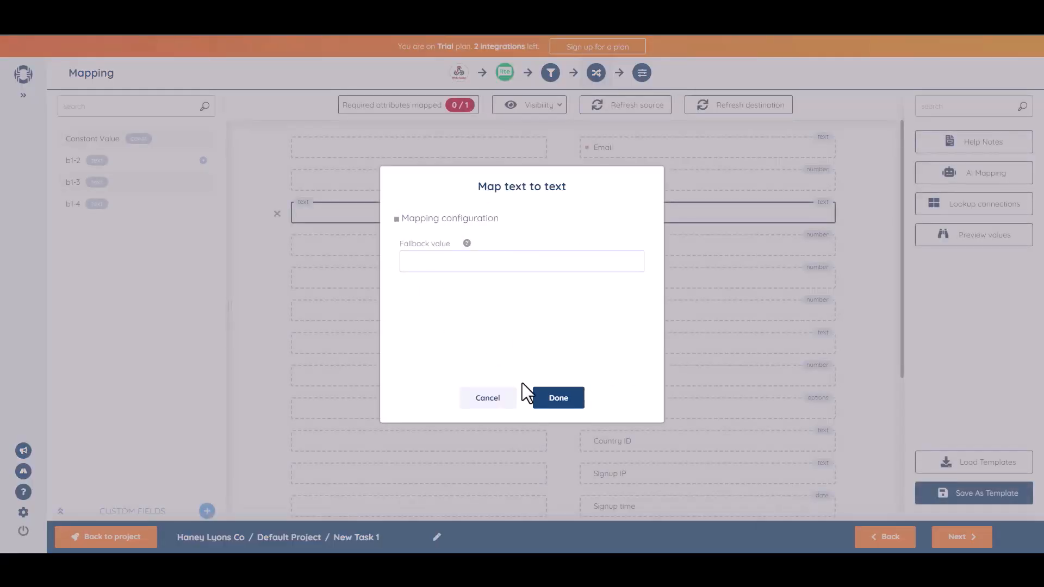
click(555, 398)
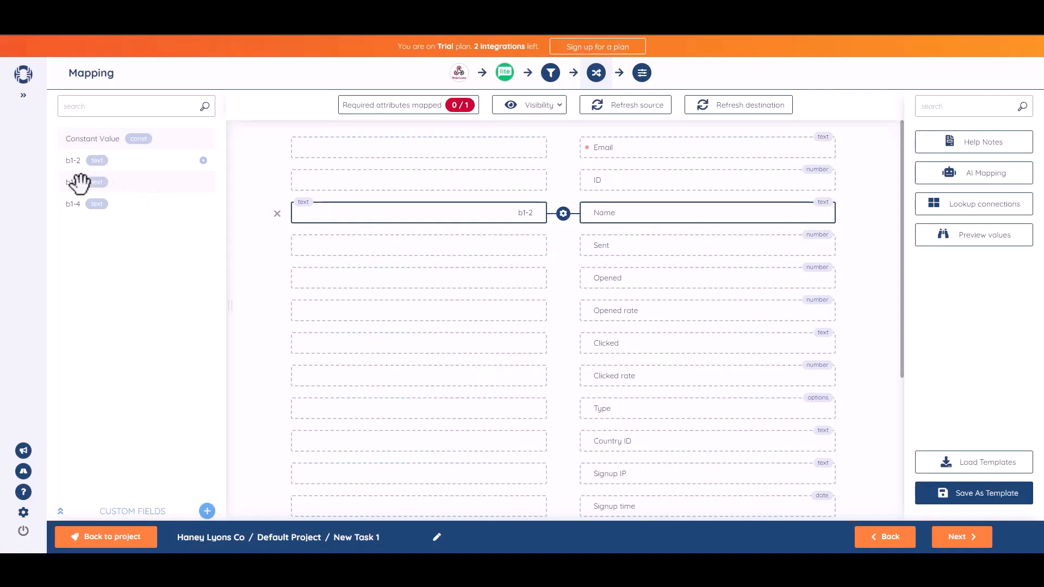
drag(89, 182, 436, 147)
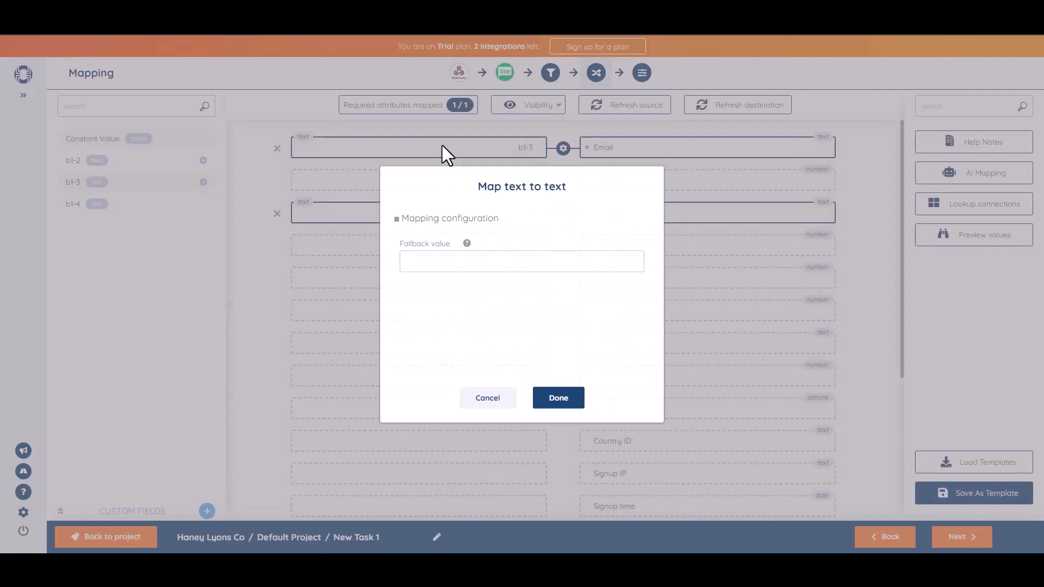
click(570, 405)
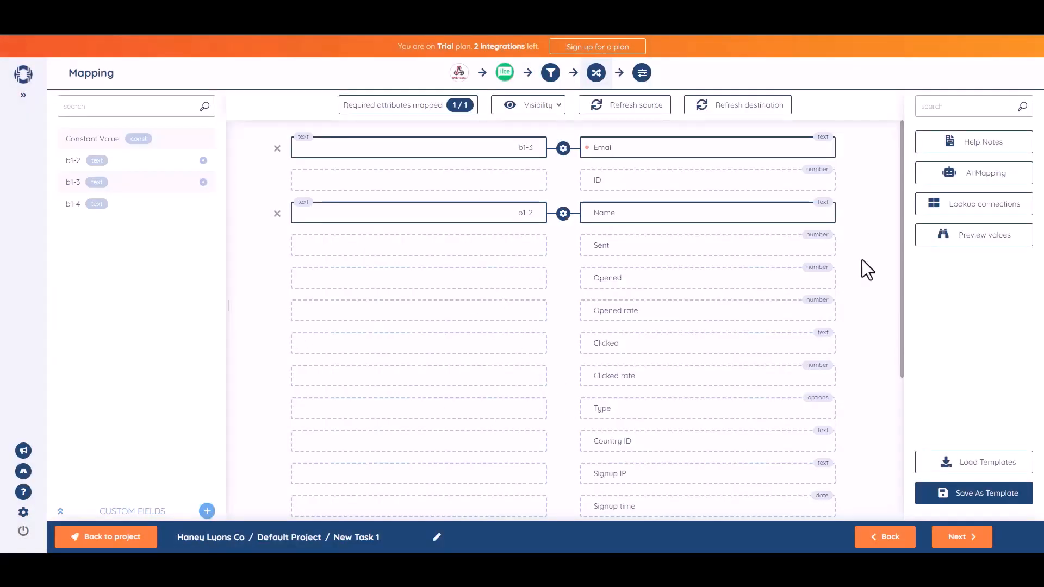
click(960, 539)
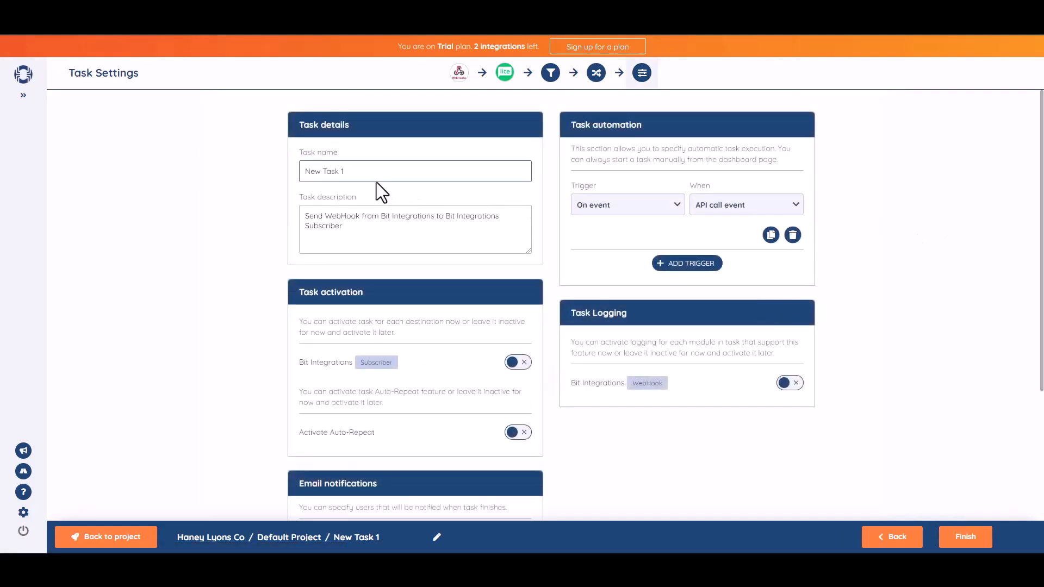
Rename the task to 'Bit Integrations'.
triple_click(377, 180)
text(Bit Integrations)
click(961, 258)
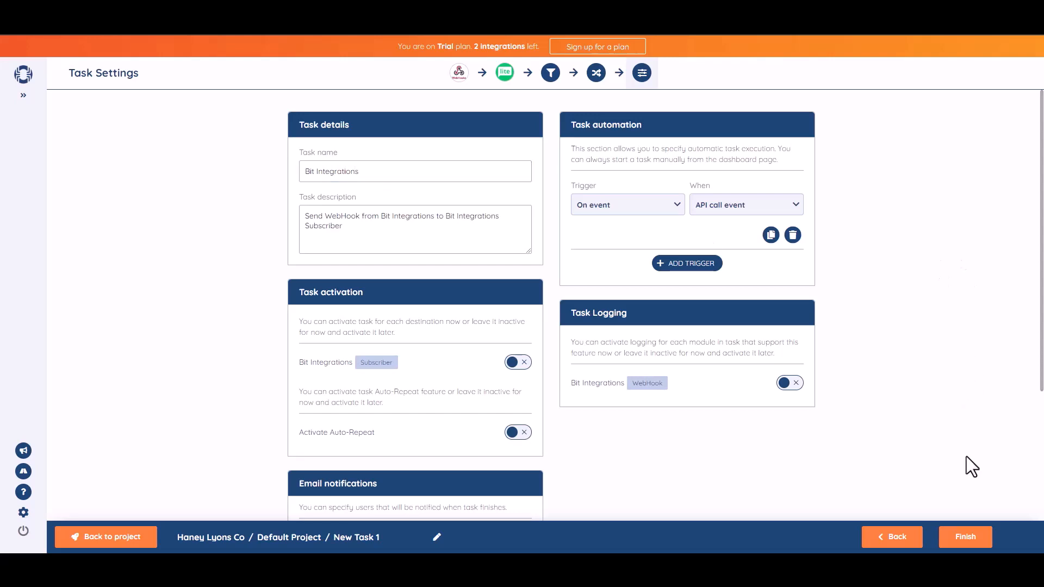
Switch on the Bit Integrations Subscriber destination and finish the task.
scroll(960, 261, down, 1)
drag(1042, 309, 1043, 311)
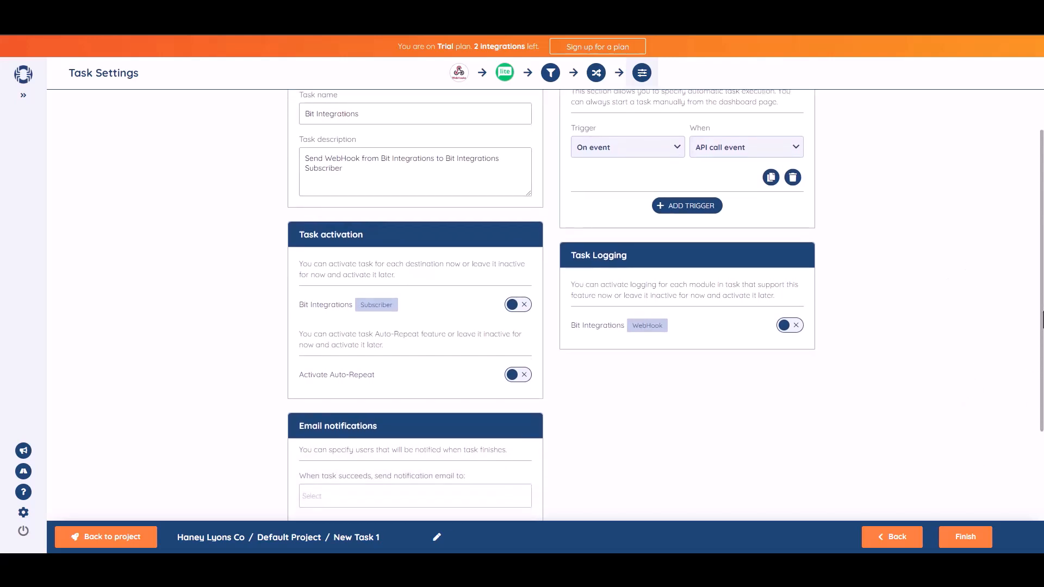
click(523, 308)
scroll(1029, 303, down, 3)
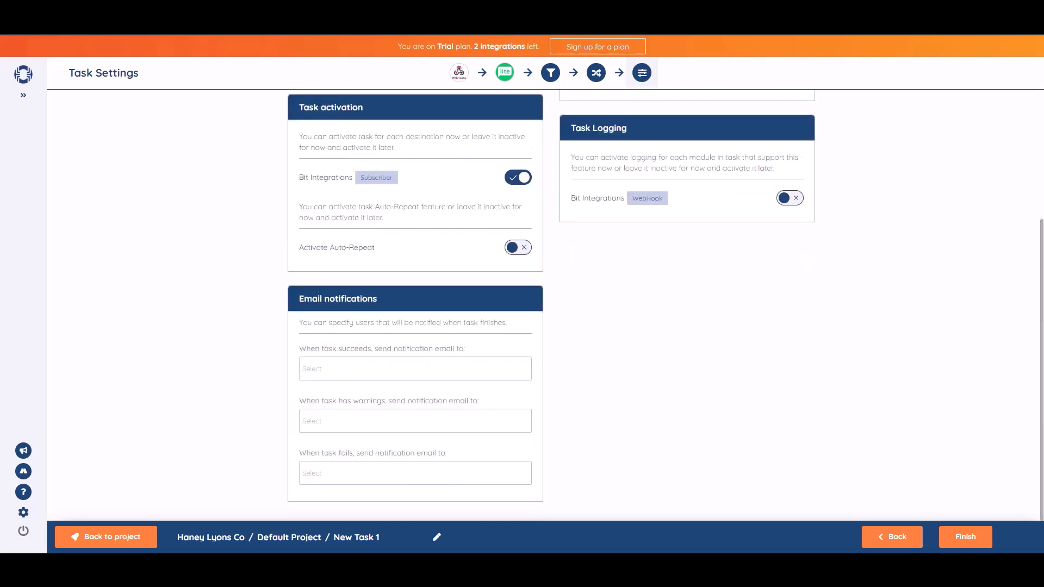
click(968, 544)
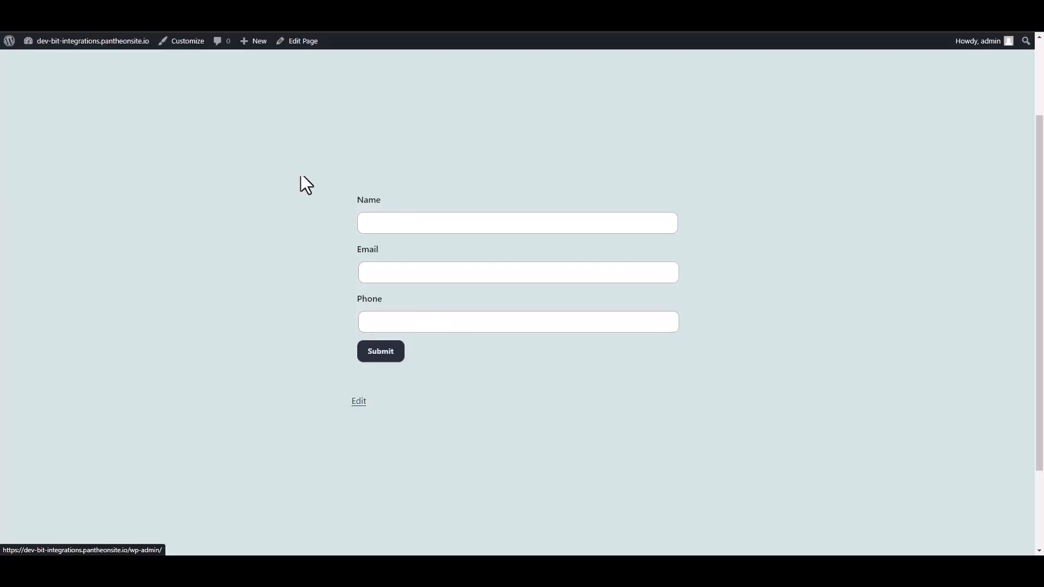
Submit the WordPress form with name 'Bit Integrations', a contact e-mail address and a phone number.
click(391, 223)
text(Bi)
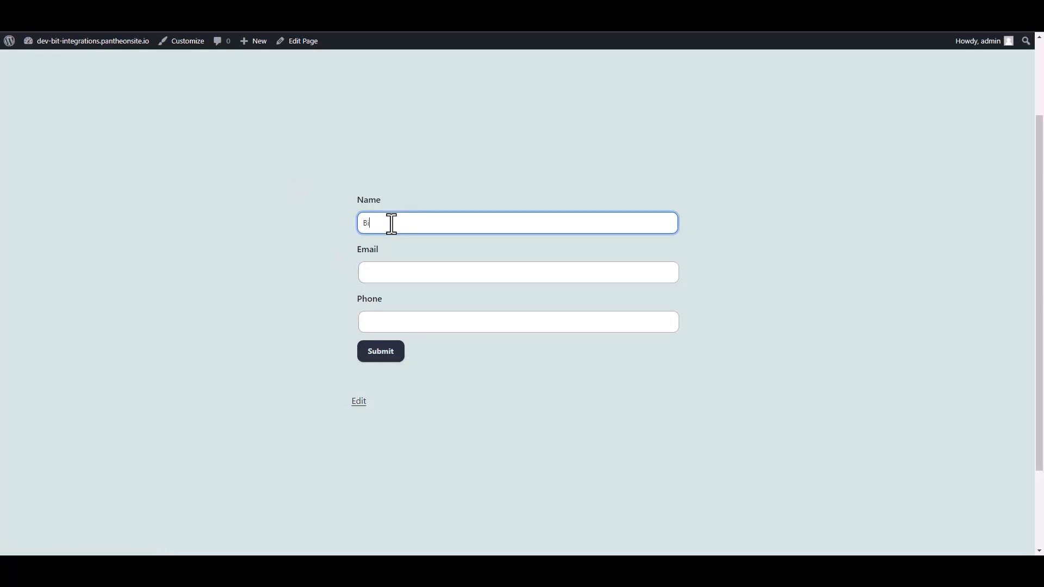
text(t Integrations)
click(380, 274)
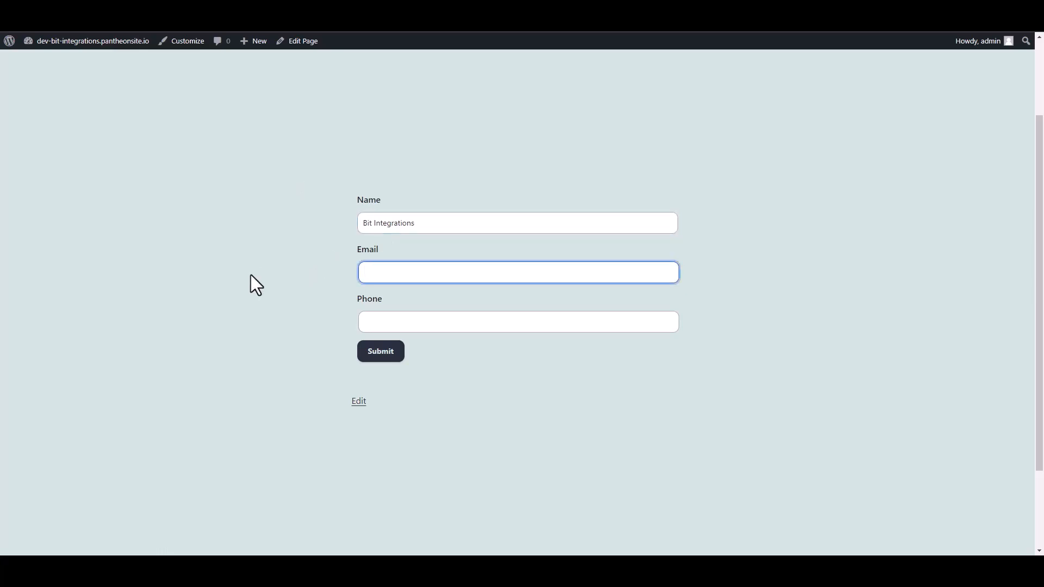
click(368, 326)
text(444555666)
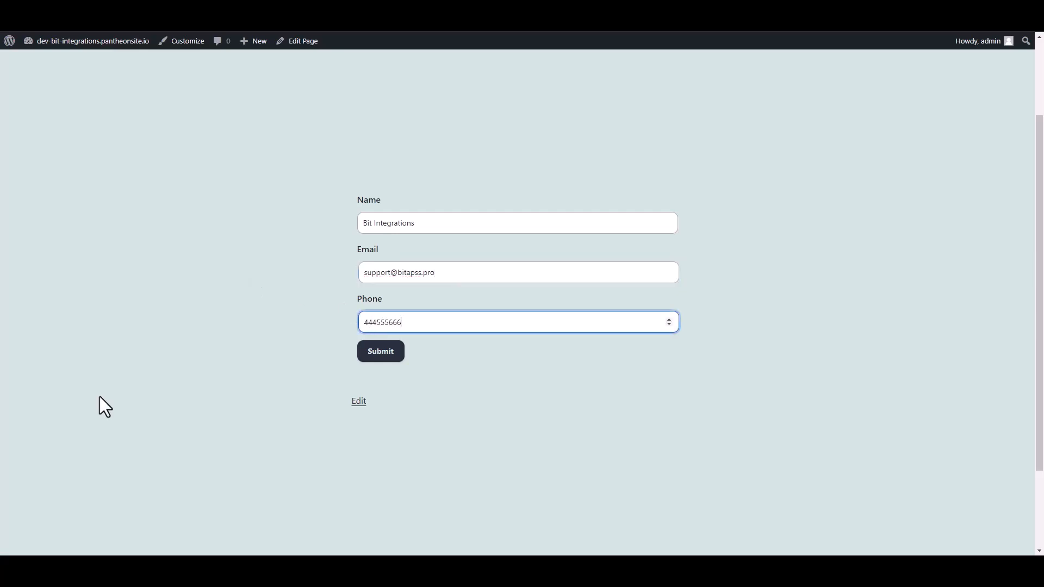
click(392, 354)
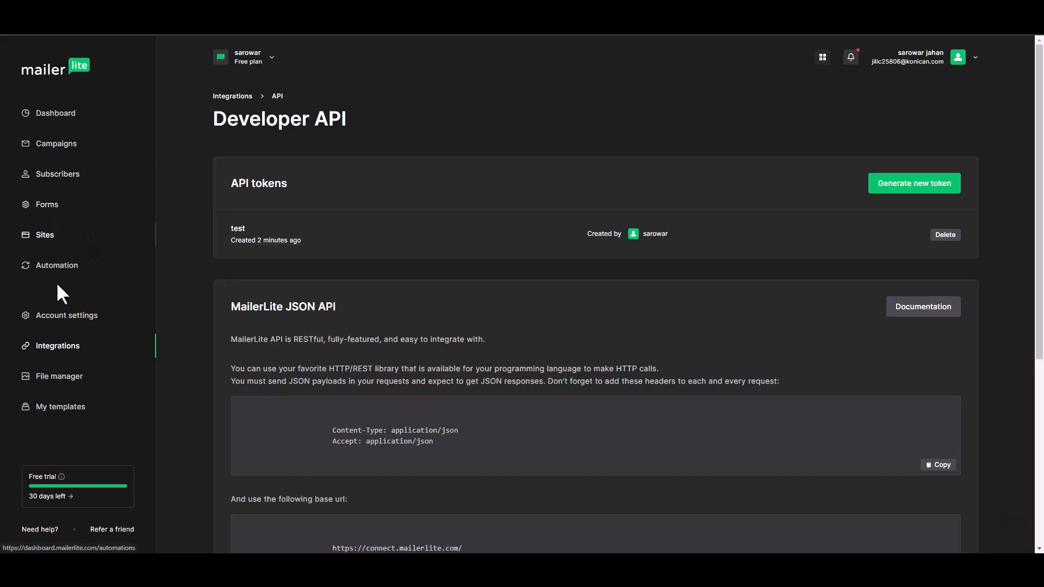
Open the Bit Integrations subscriber's profile in MailerLite and confirm it was added via API.
click(61, 176)
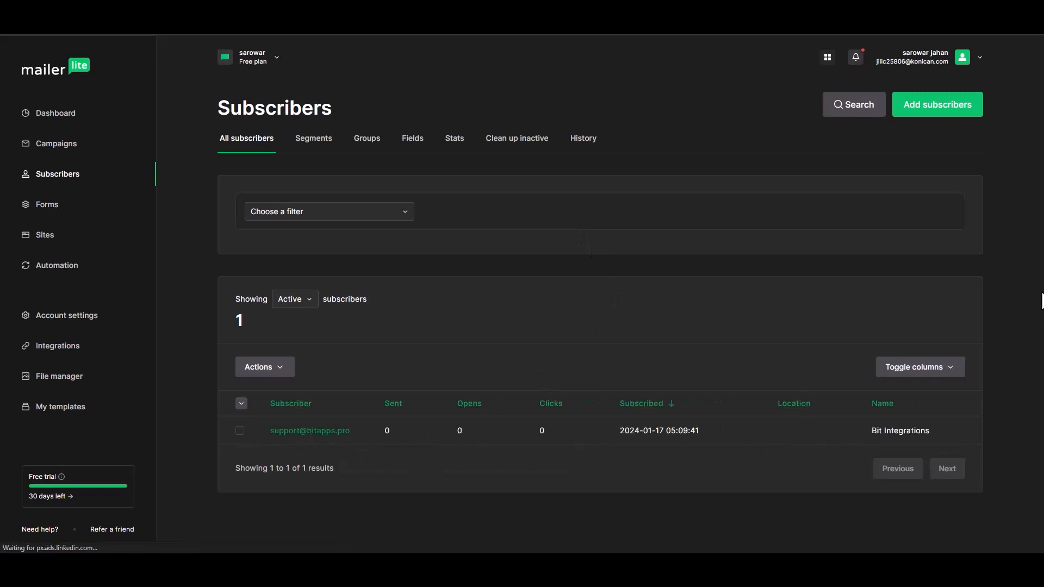
click(337, 431)
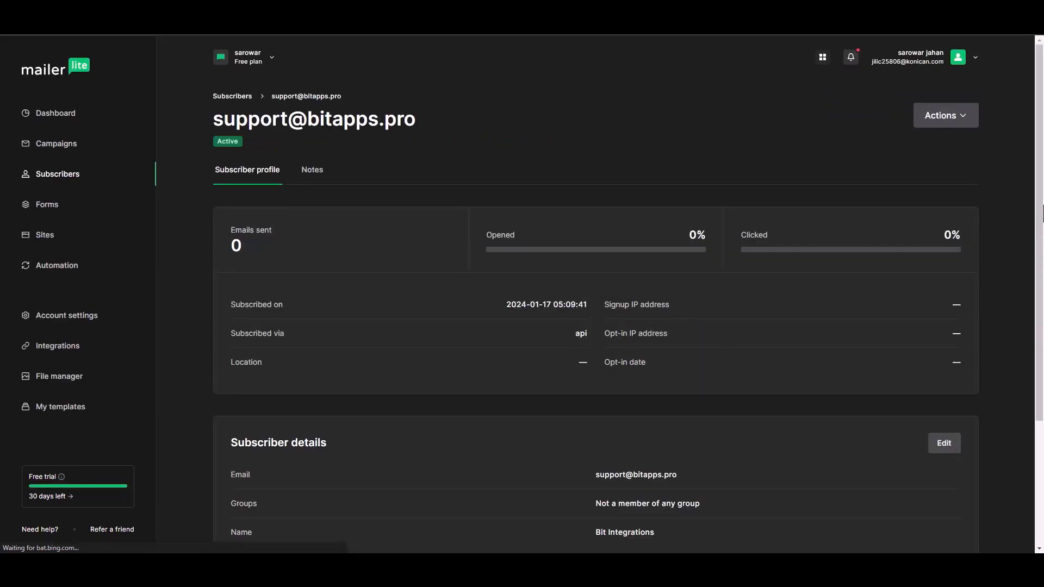
scroll(1040, 272, down, 2)
scroll(1039, 294, down, 1)
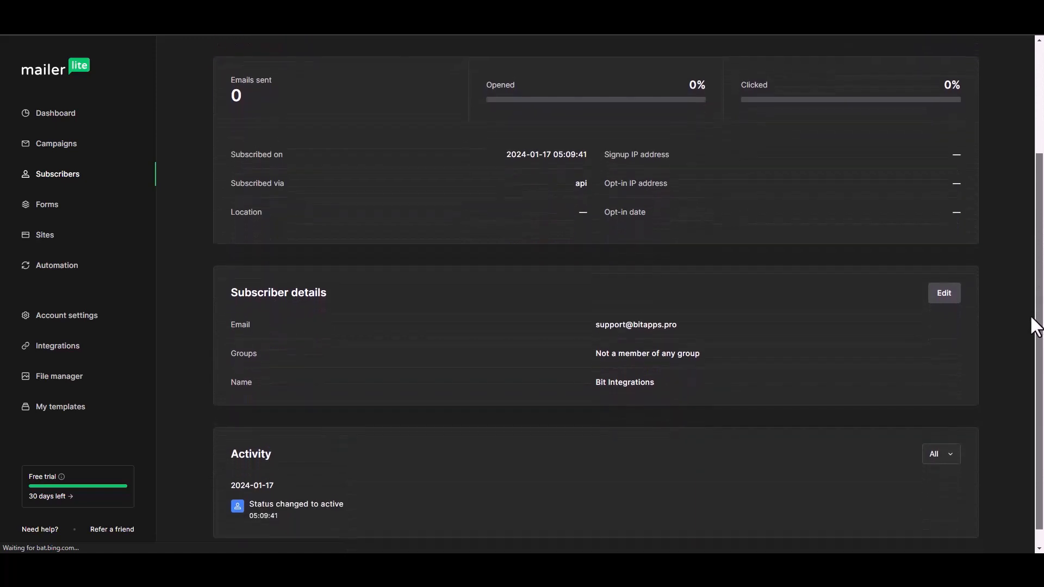
scroll(1036, 340, up, 1)
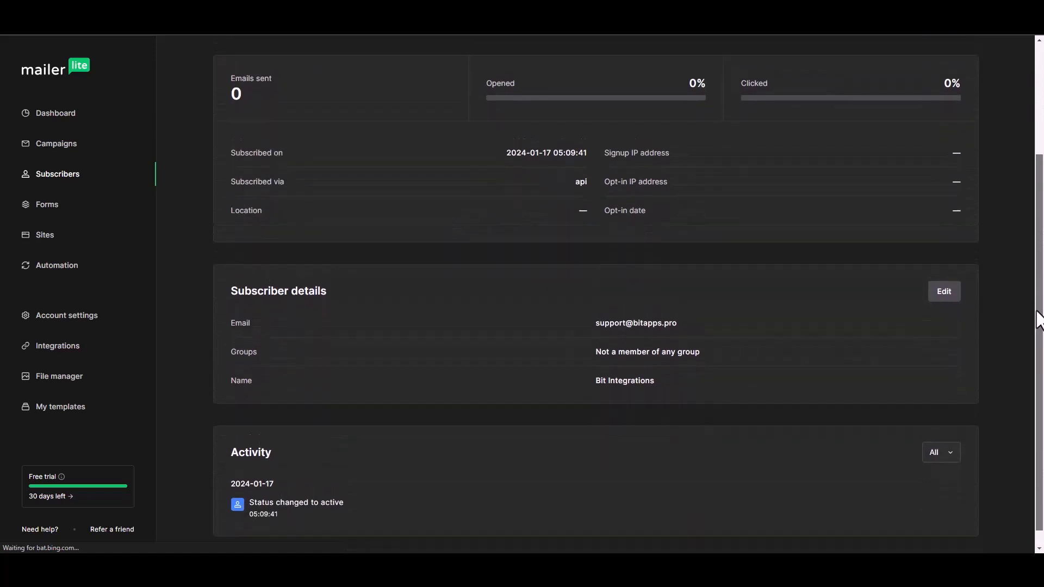